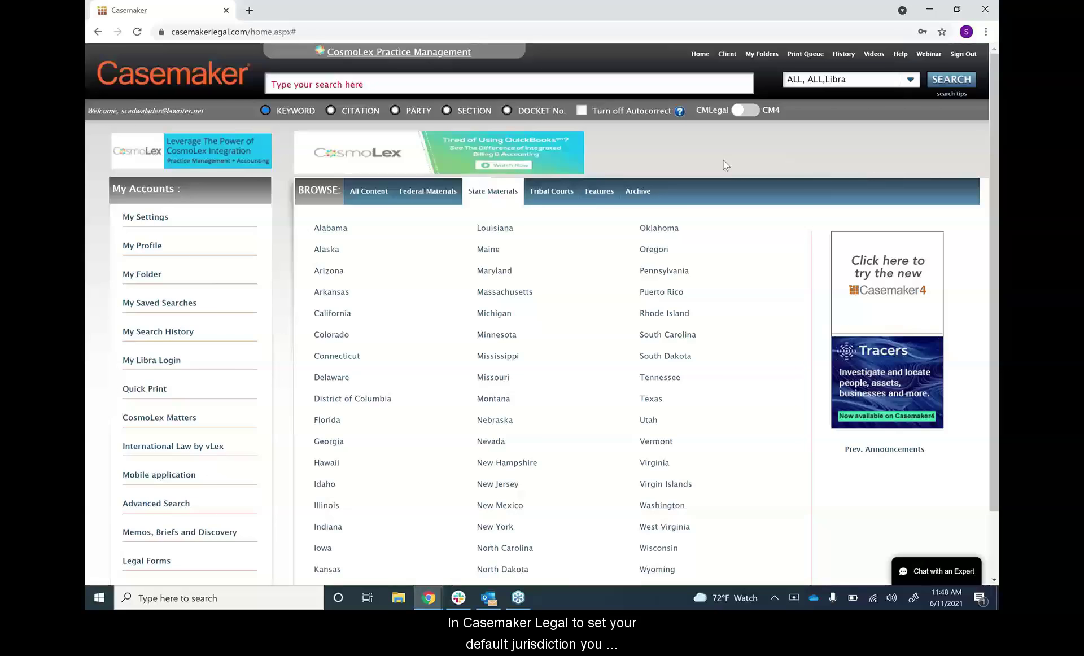
Bring up the Jurisdiction dialog listing states and data types from the search bar dropdown
{"action": "left_click", "coordinate": [847, 84]}
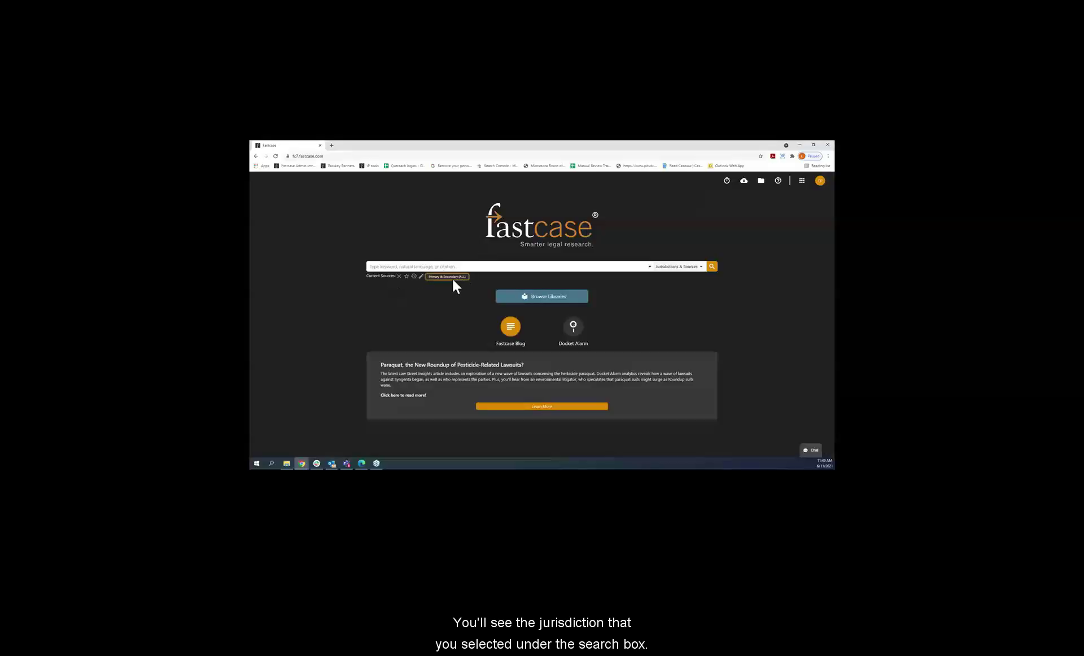
Save the current scope (all states, federal courts, primary/secondary documents) as default via the star menu
{"action": "left_click", "coordinate": [406, 277]}
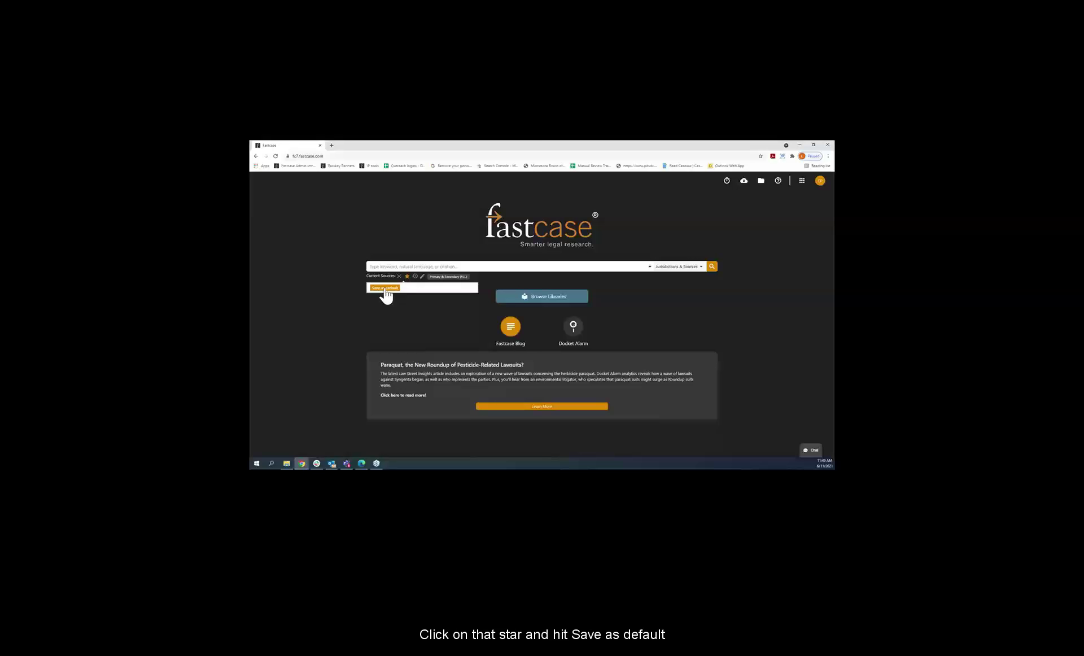
{"action": "left_click", "coordinate": [384, 288]}
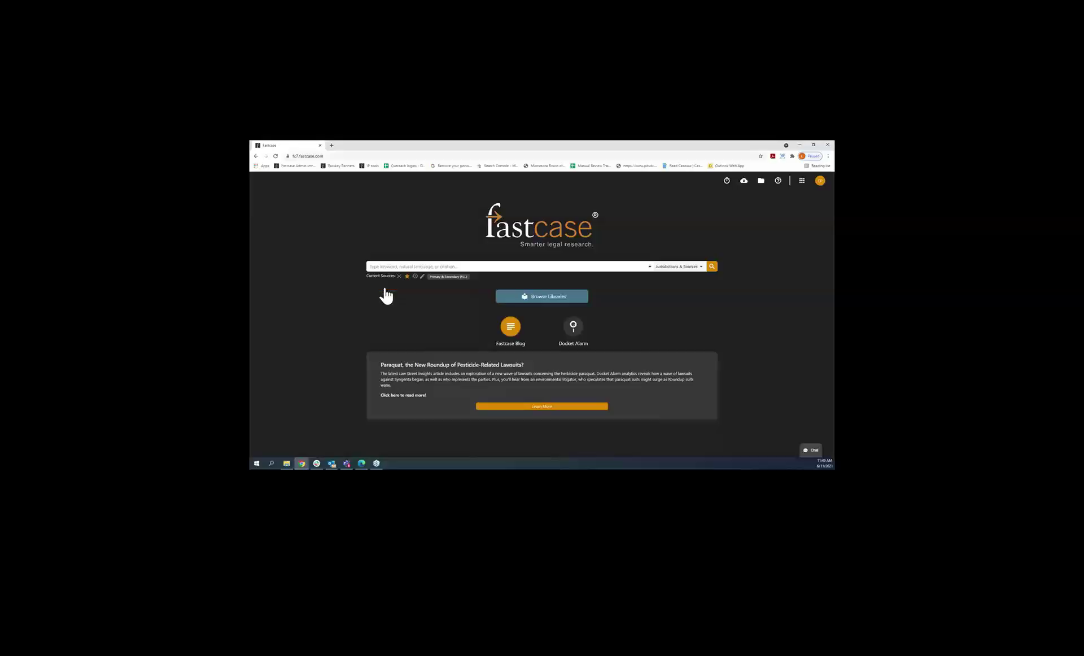